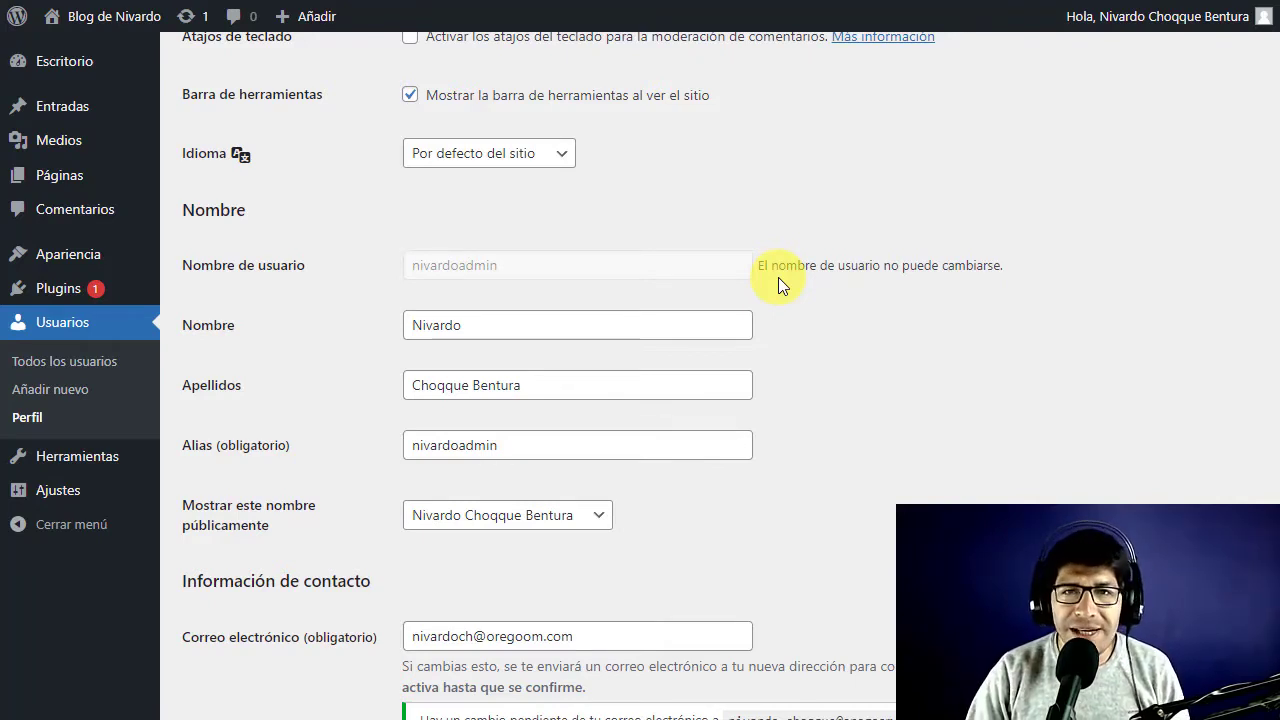
Search the directory of new plugins for "username changer".
mouse_move(50, 285)
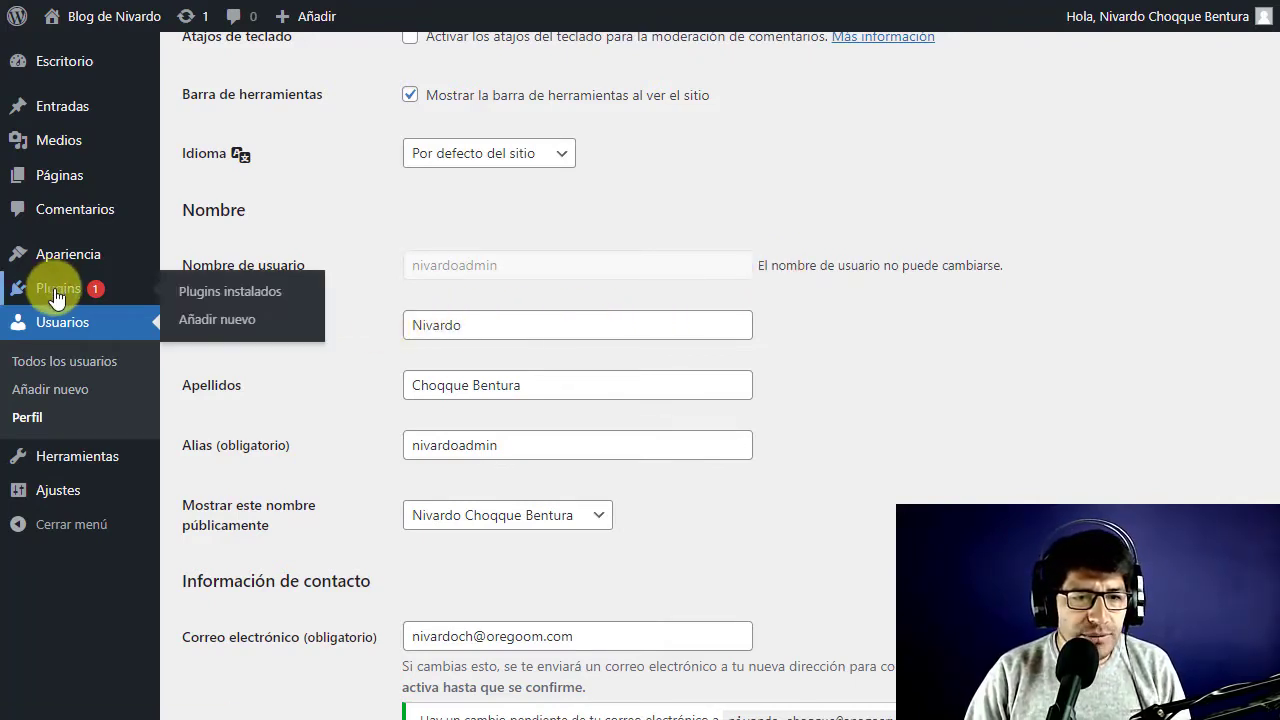
click(220, 330)
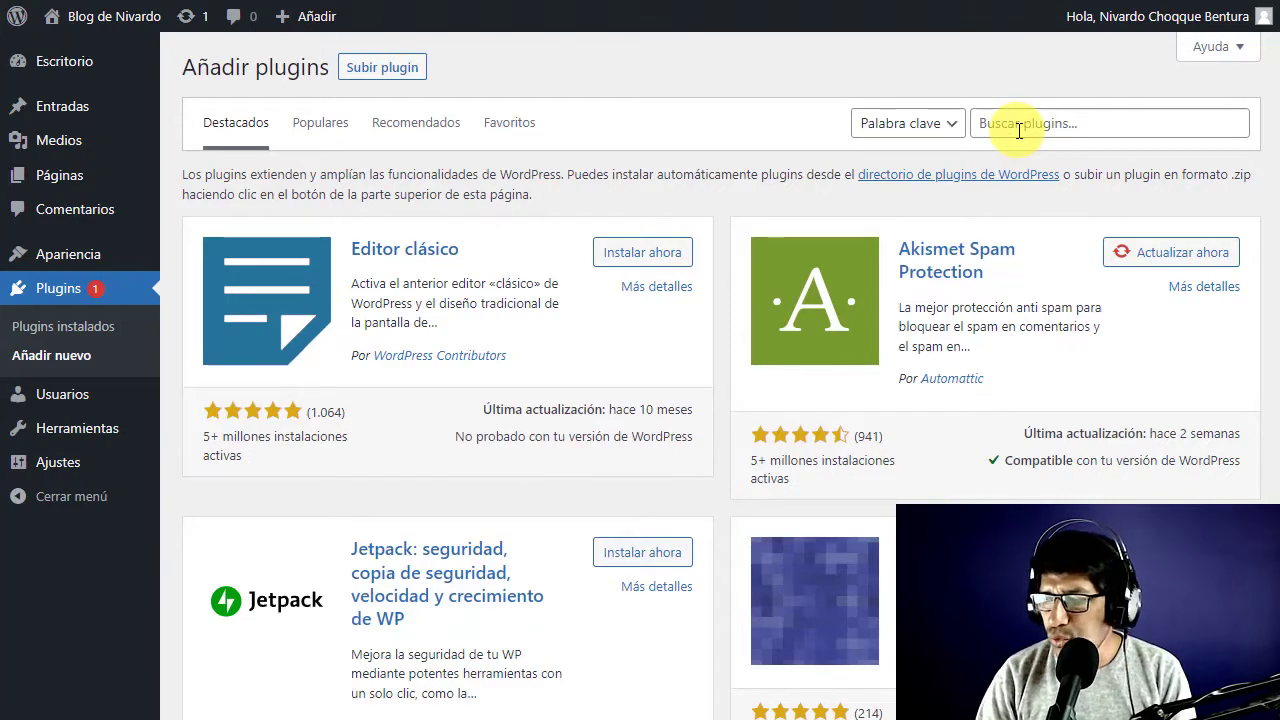
click(1150, 124)
text(username changer)
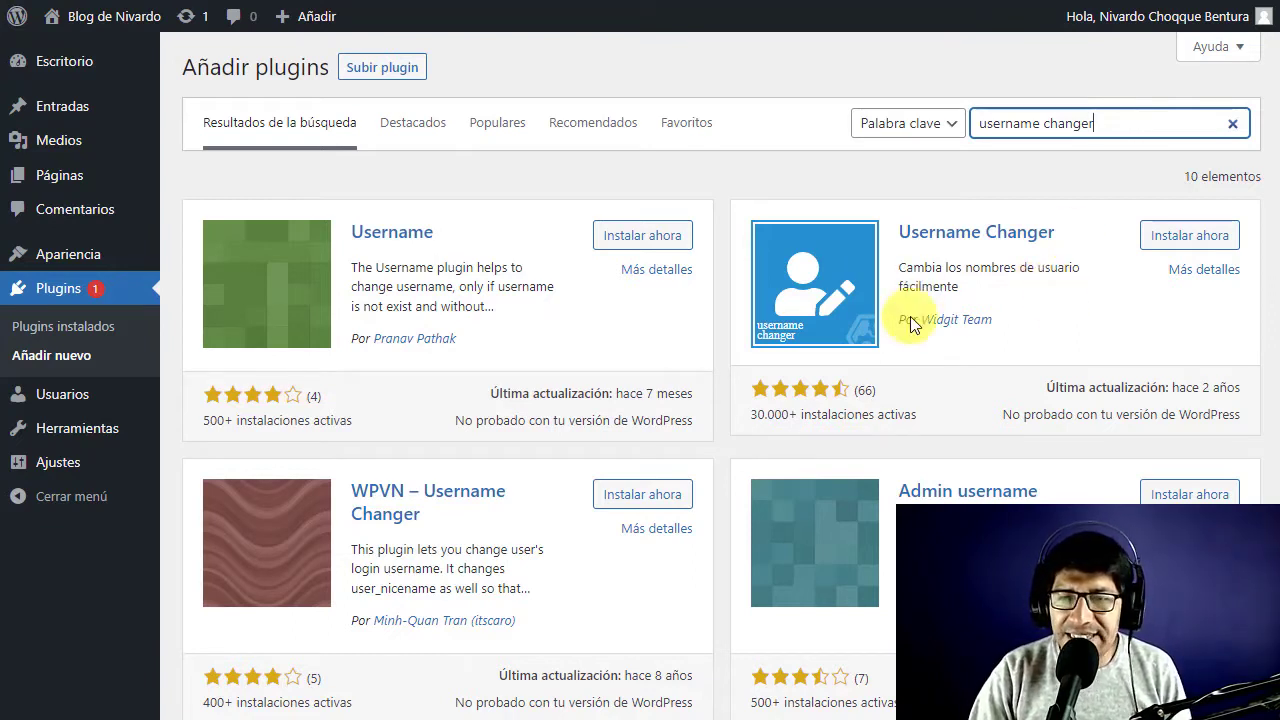
Install and activate the Username Changer plugin by Widgit Team.
click(1187, 240)
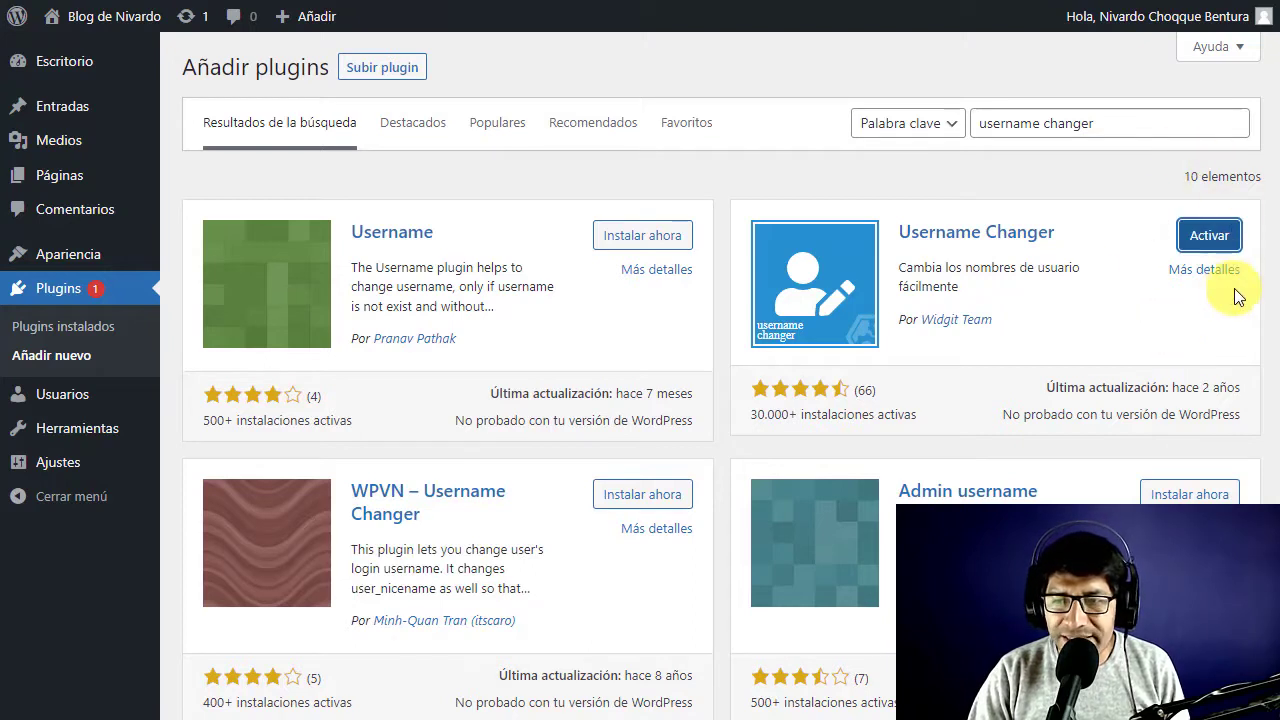
click(1228, 240)
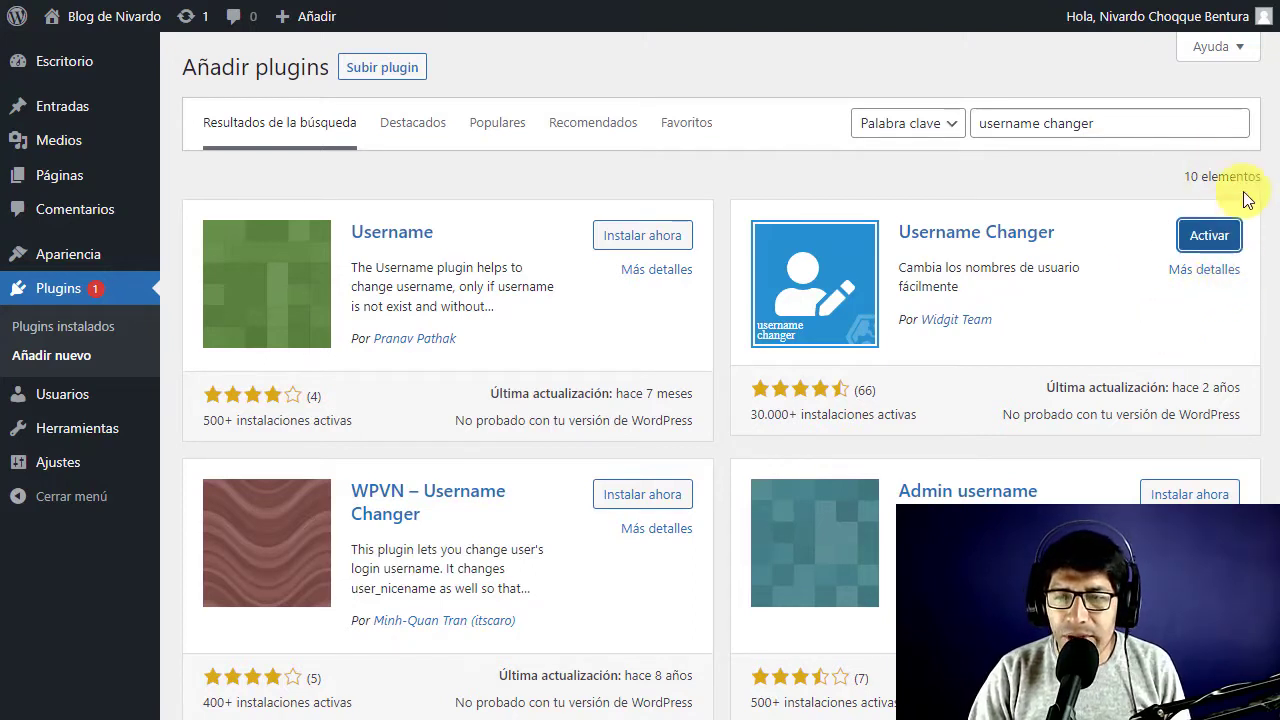
click(1208, 240)
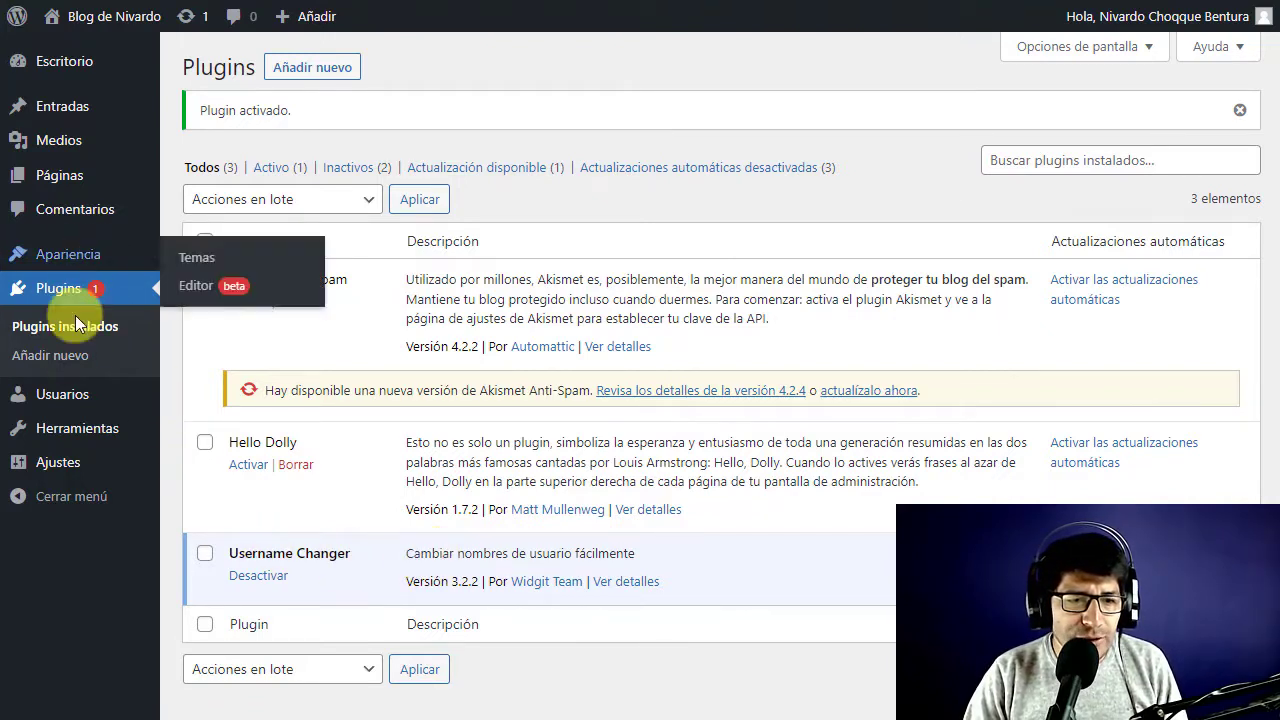
Review the Username Changer plugin's general and e-mail notification settings.
mouse_move(57, 462)
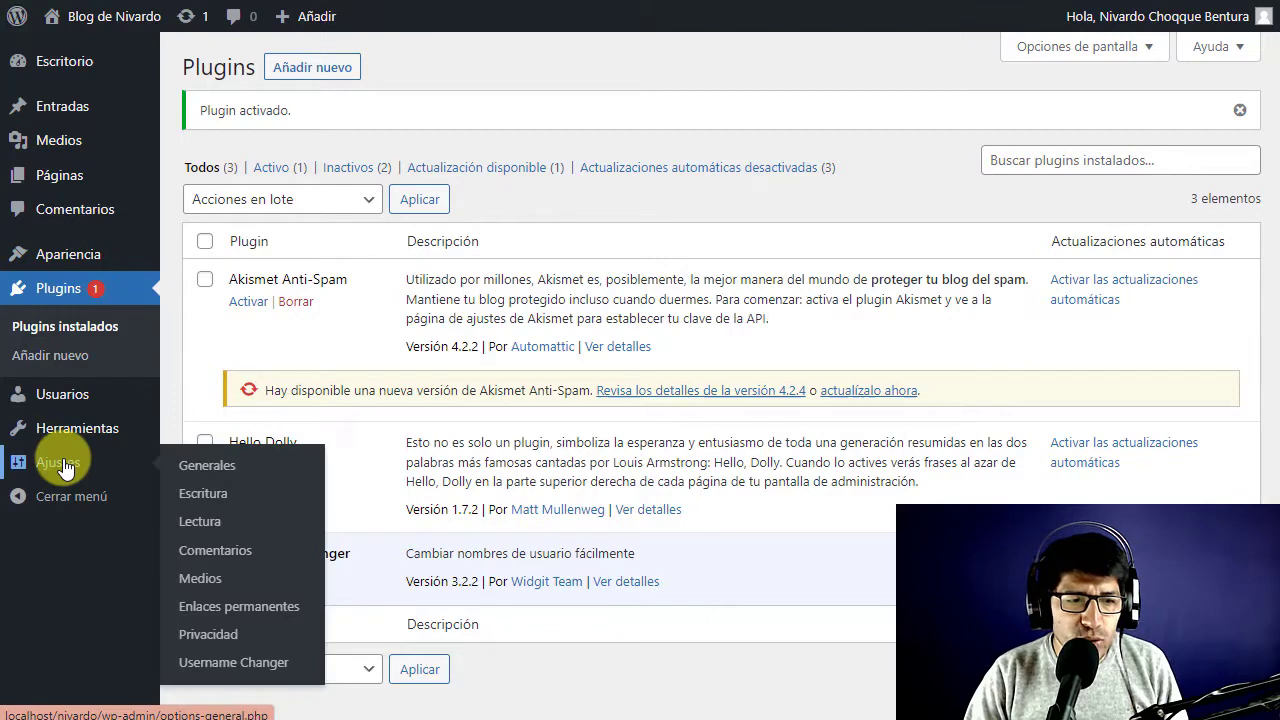
click(235, 662)
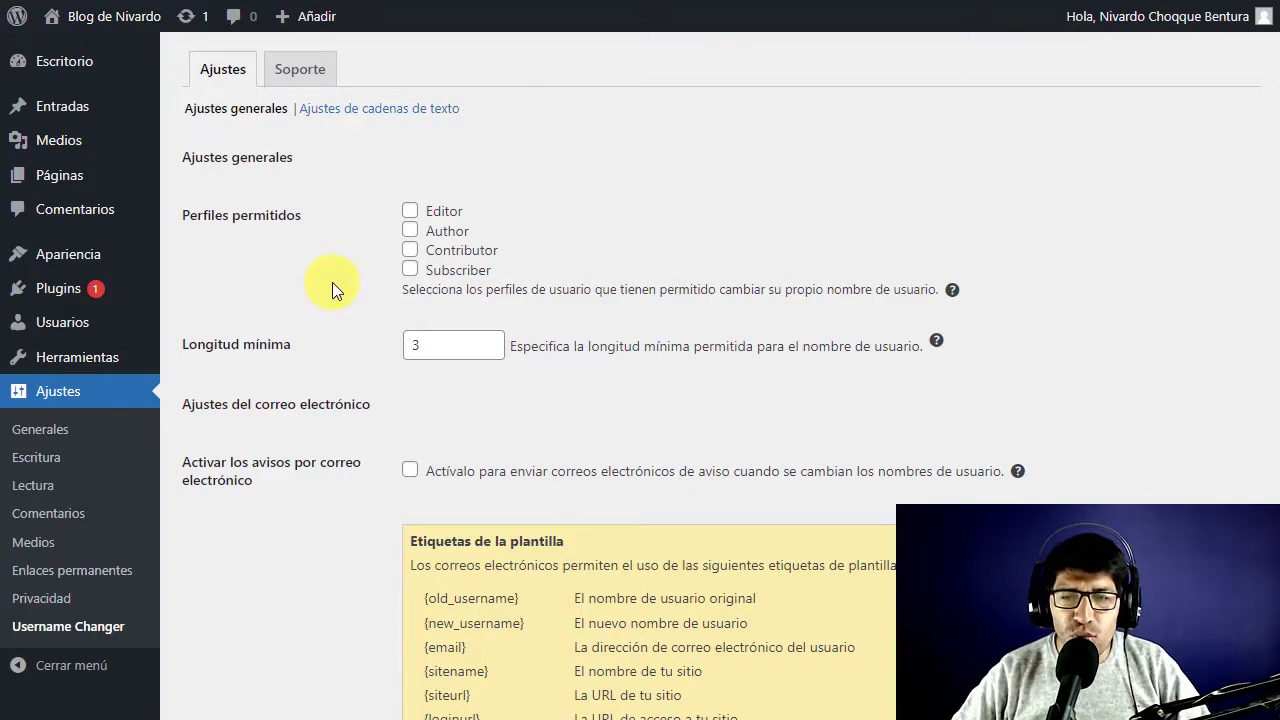
scroll(332, 282, down, 7)
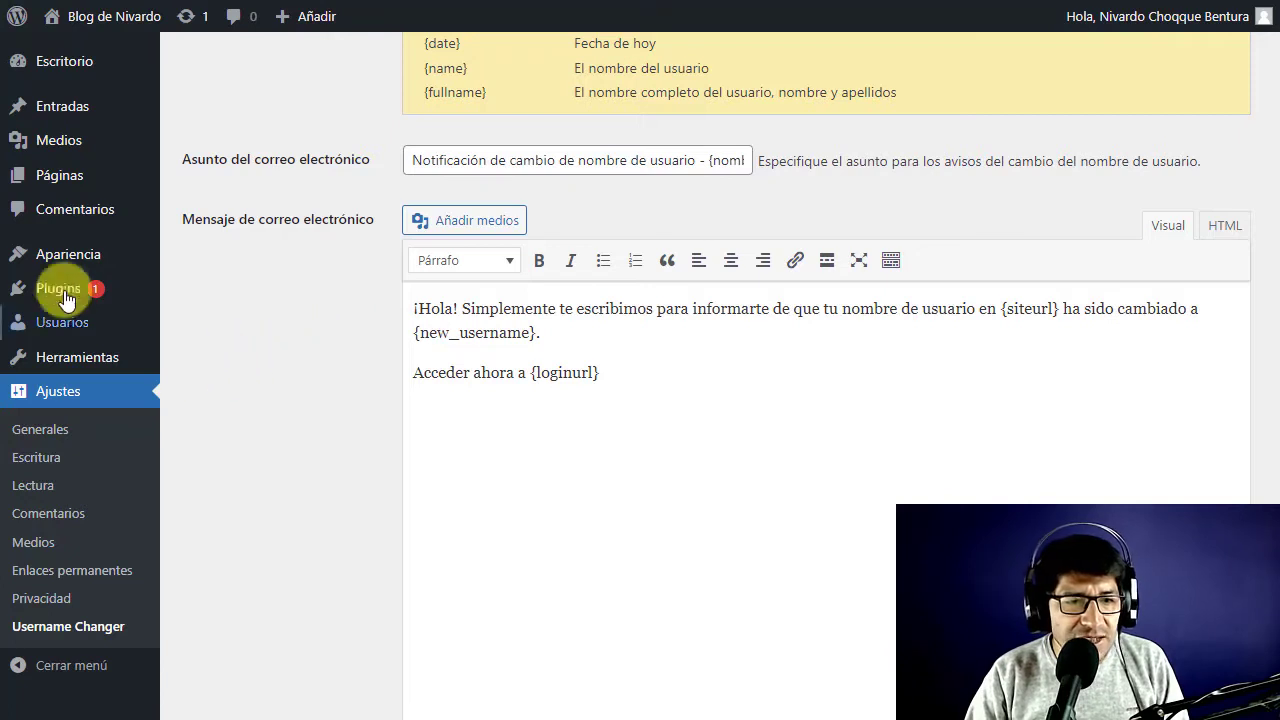
Open the administrator account's profile for editing from the list of all users.
mouse_move(51, 325)
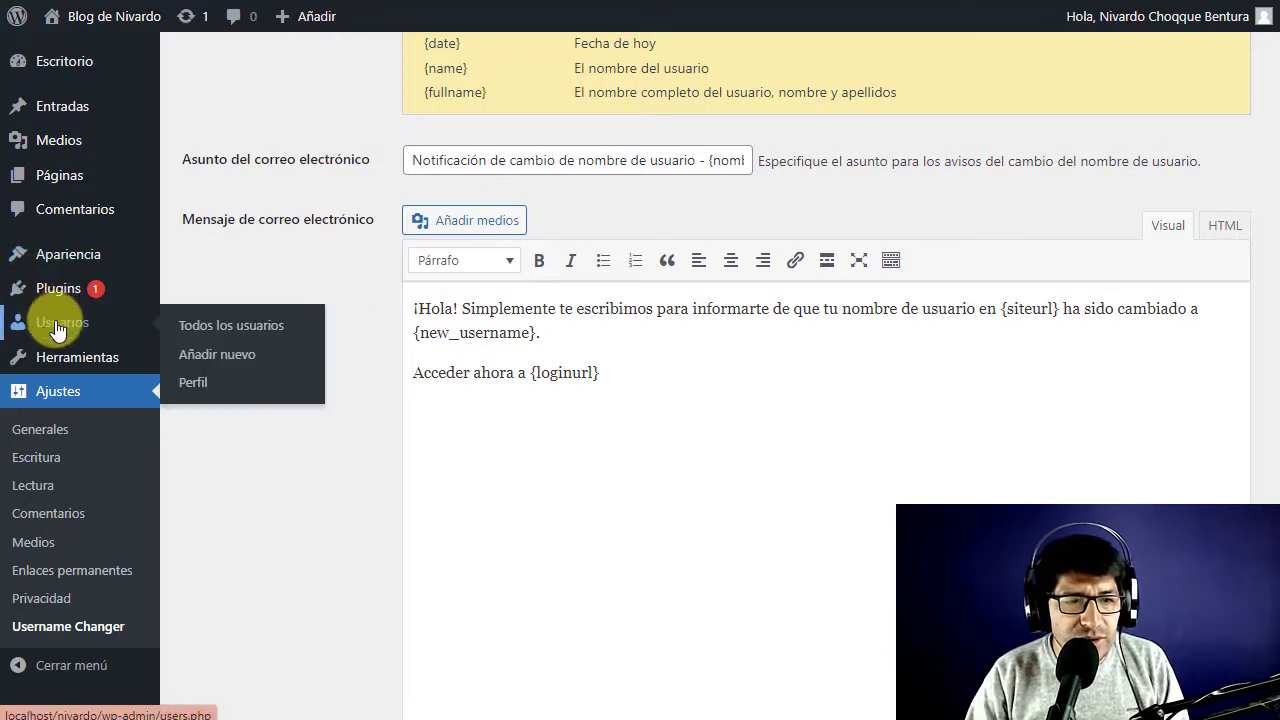
click(250, 328)
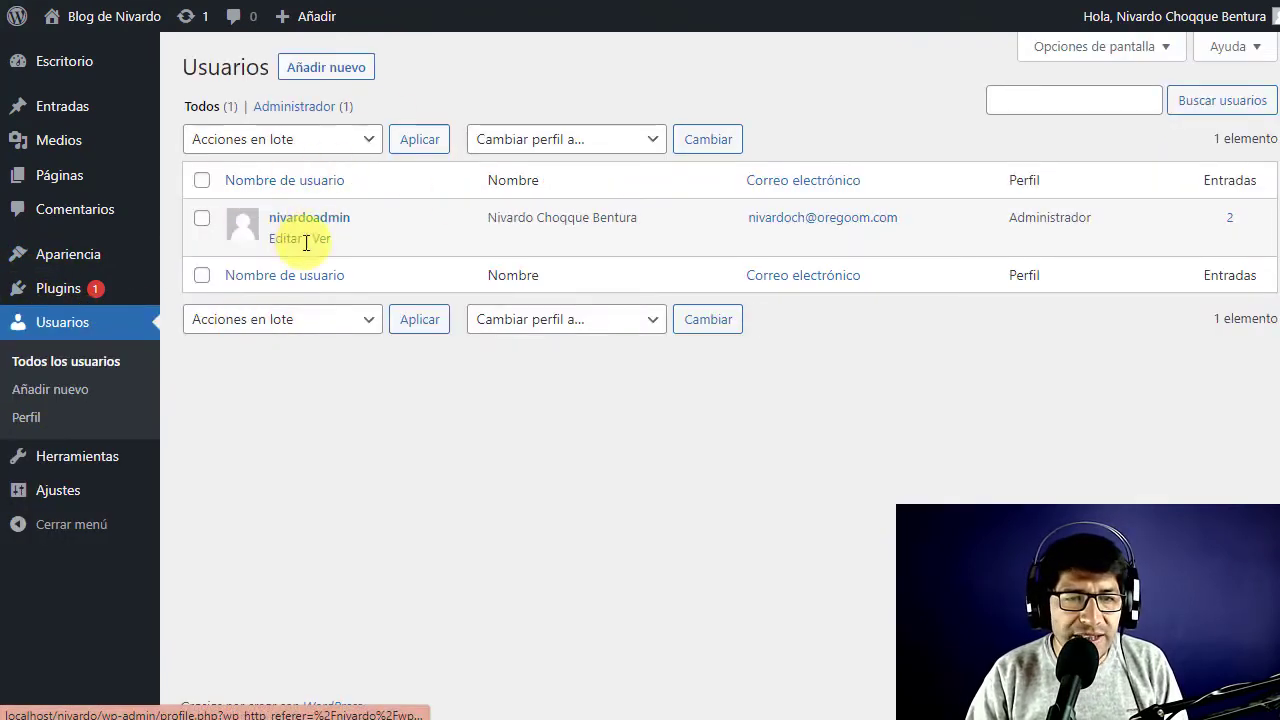
click(287, 246)
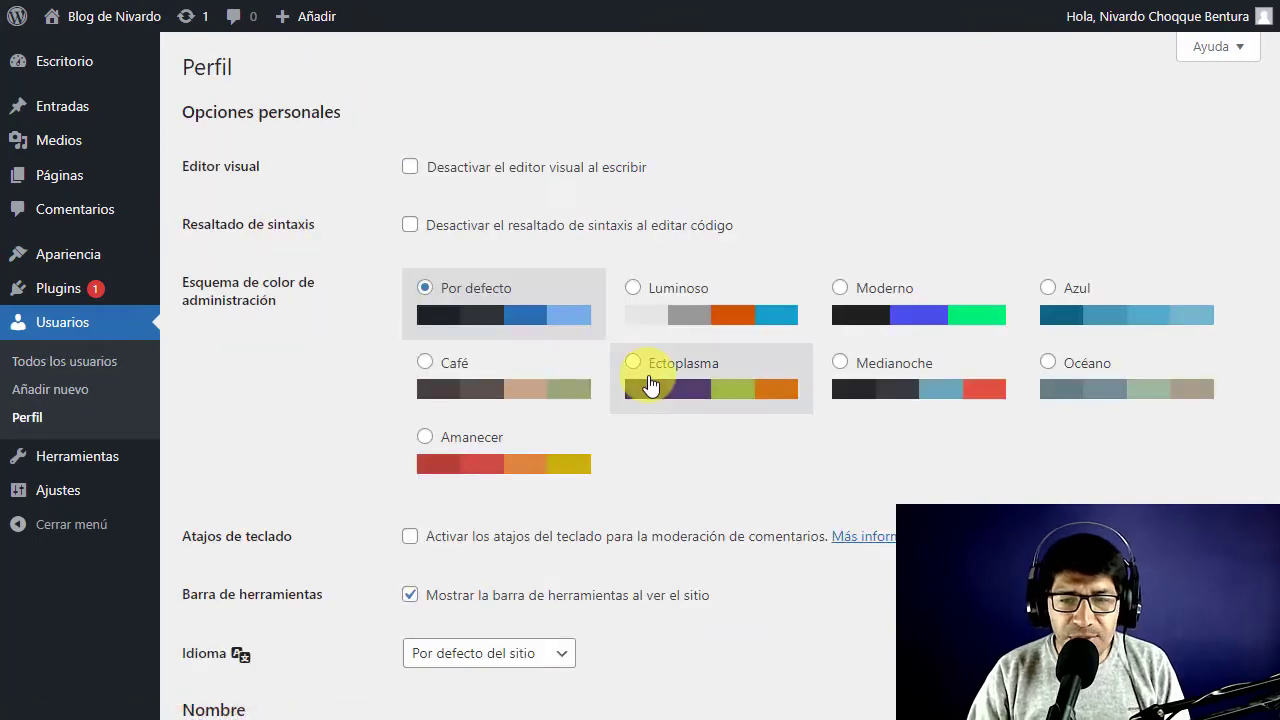
Change the account's username by replacing its "admin" ending with "ch", and save the new username.
scroll(651, 385, down, 6)
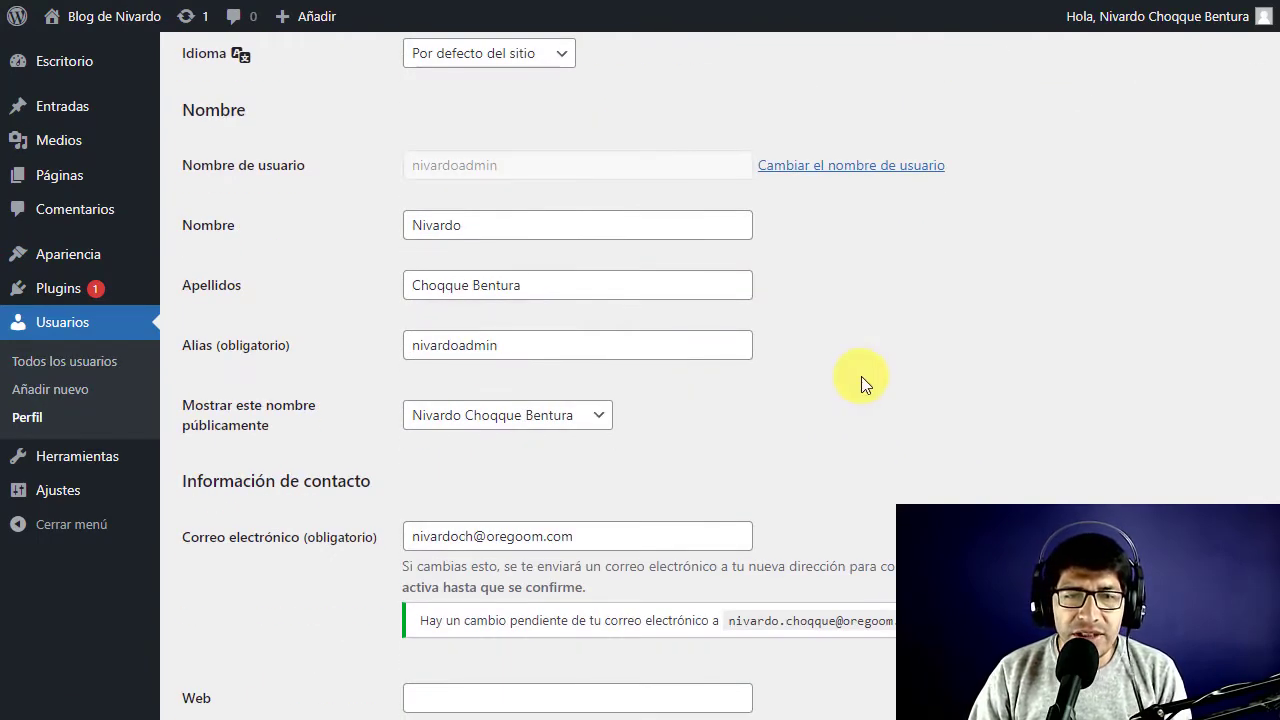
scroll(861, 378, up, 1)
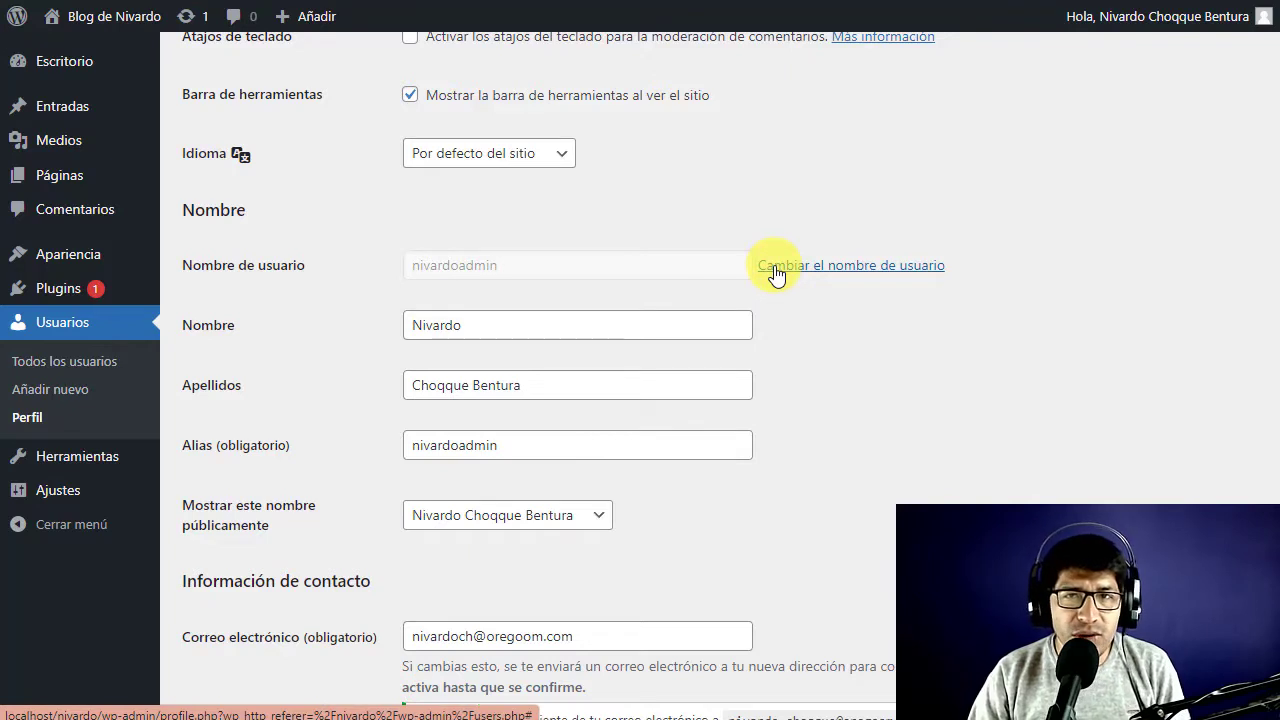
click(841, 270)
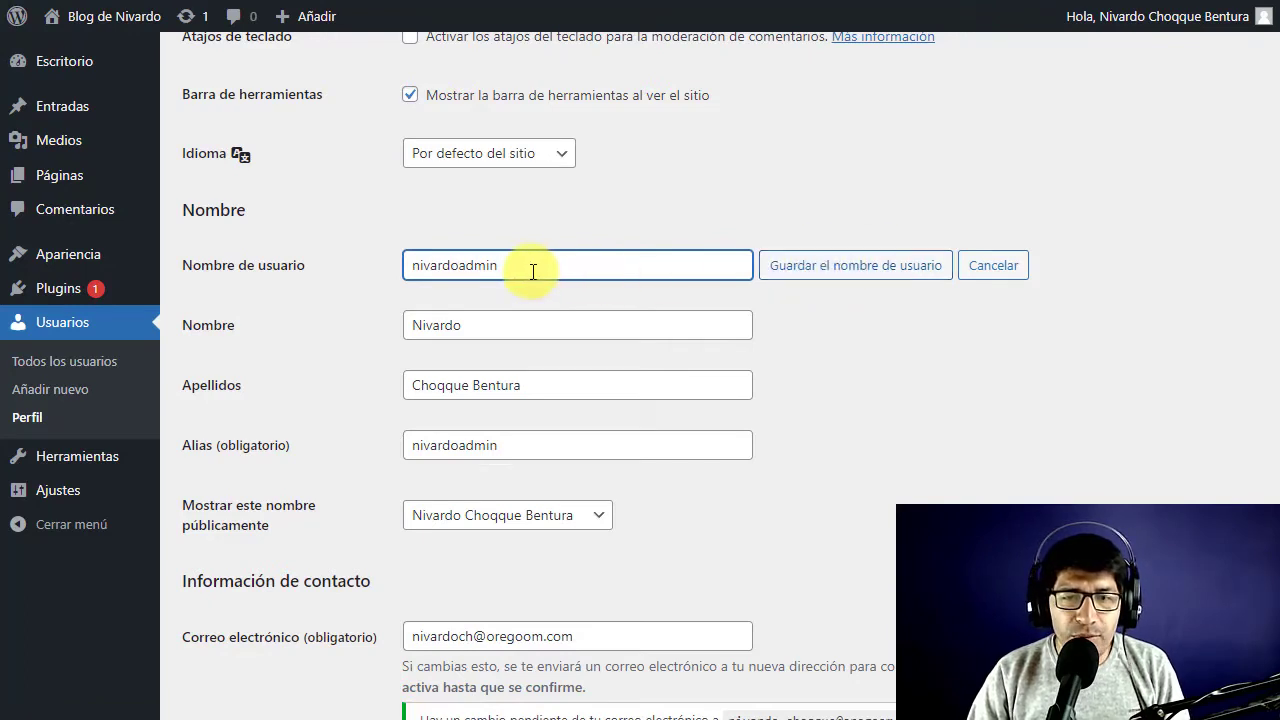
drag(500, 266, 528, 260)
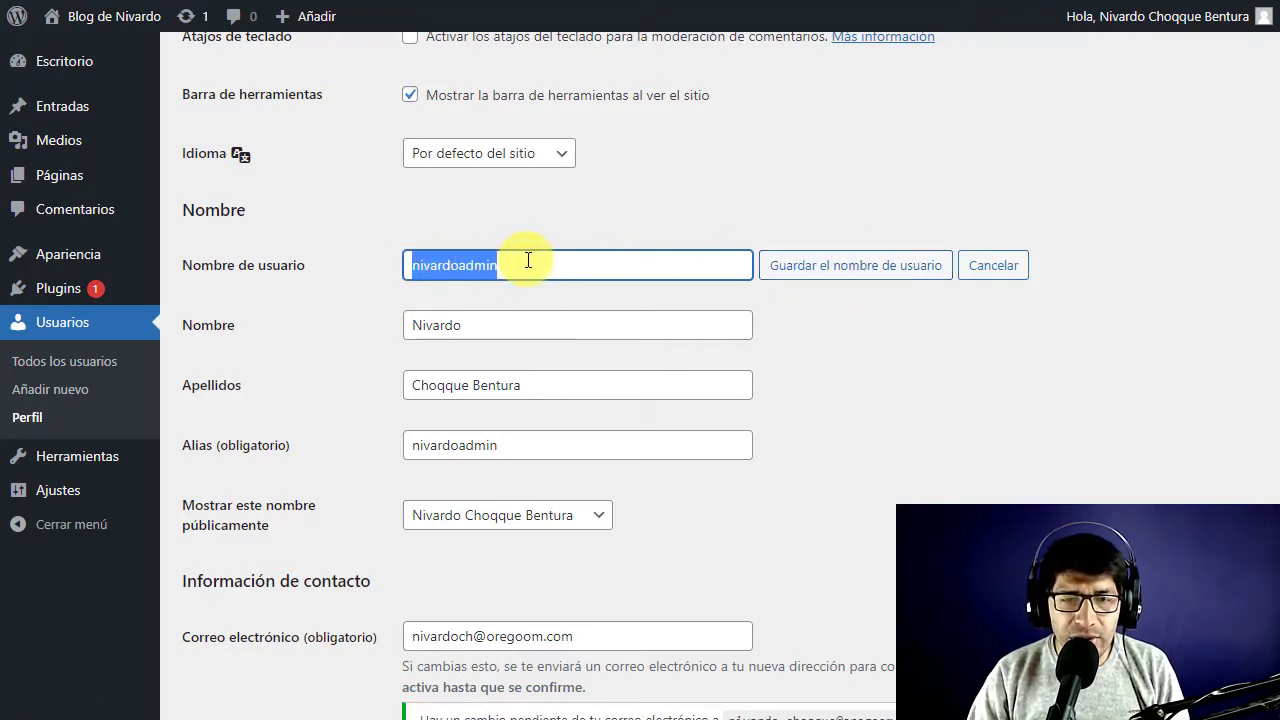
click(528, 261)
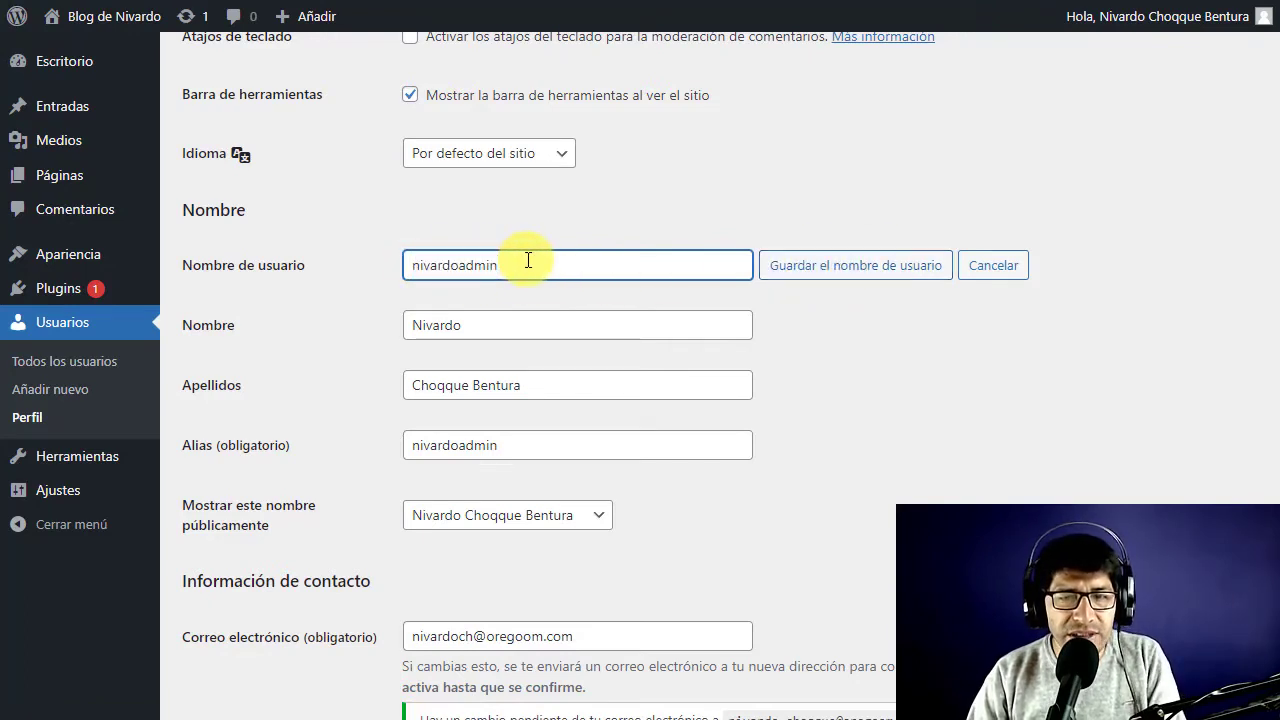
drag(527, 262, 463, 265)
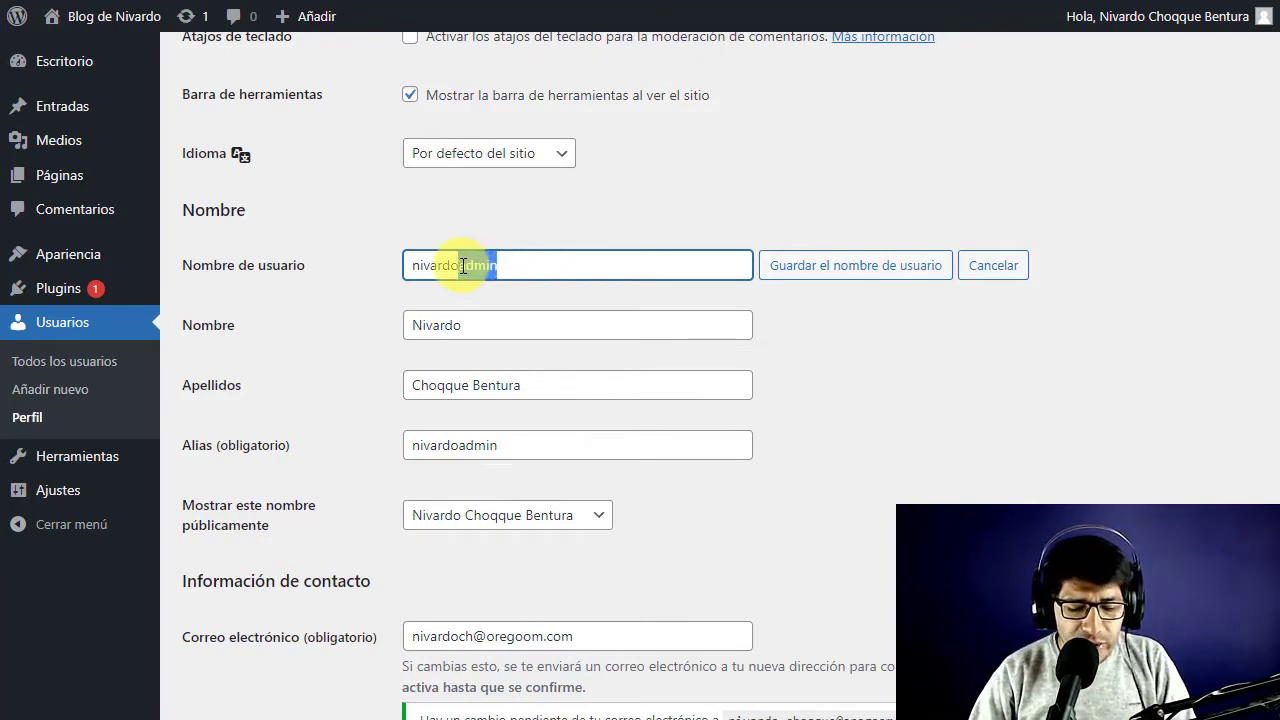
key(BackSpace)
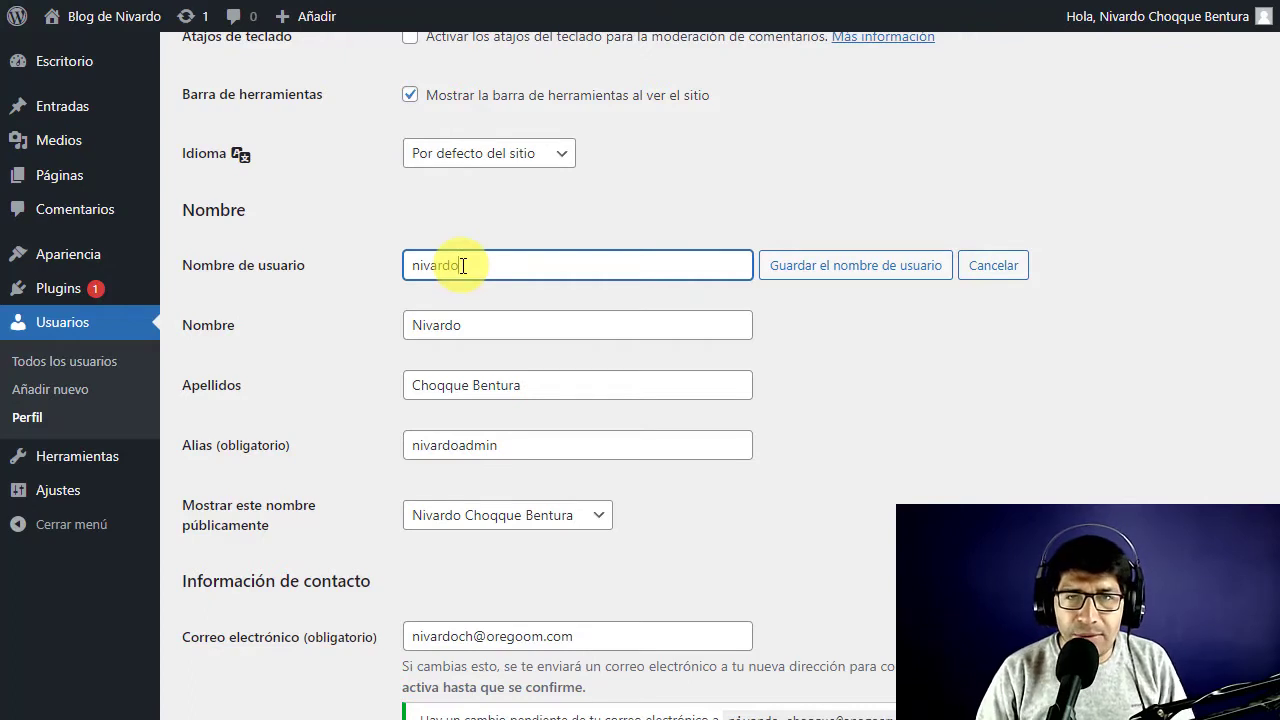
text(ch)
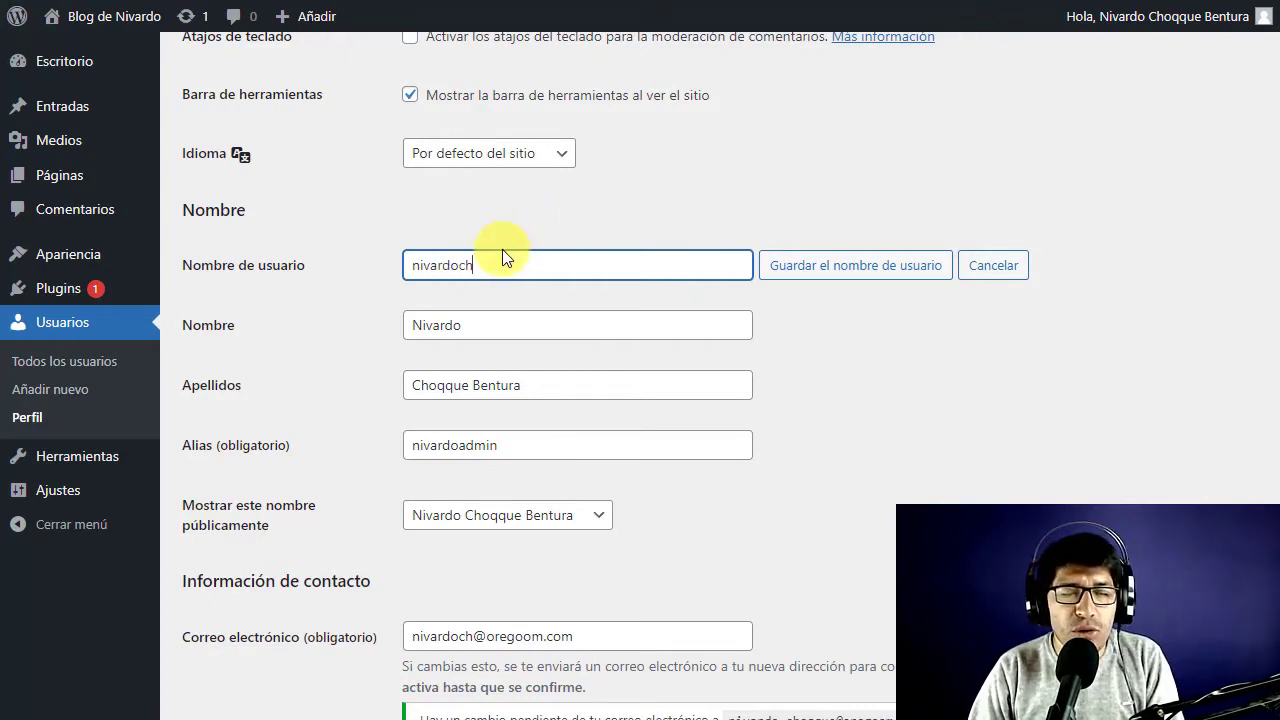
click(844, 384)
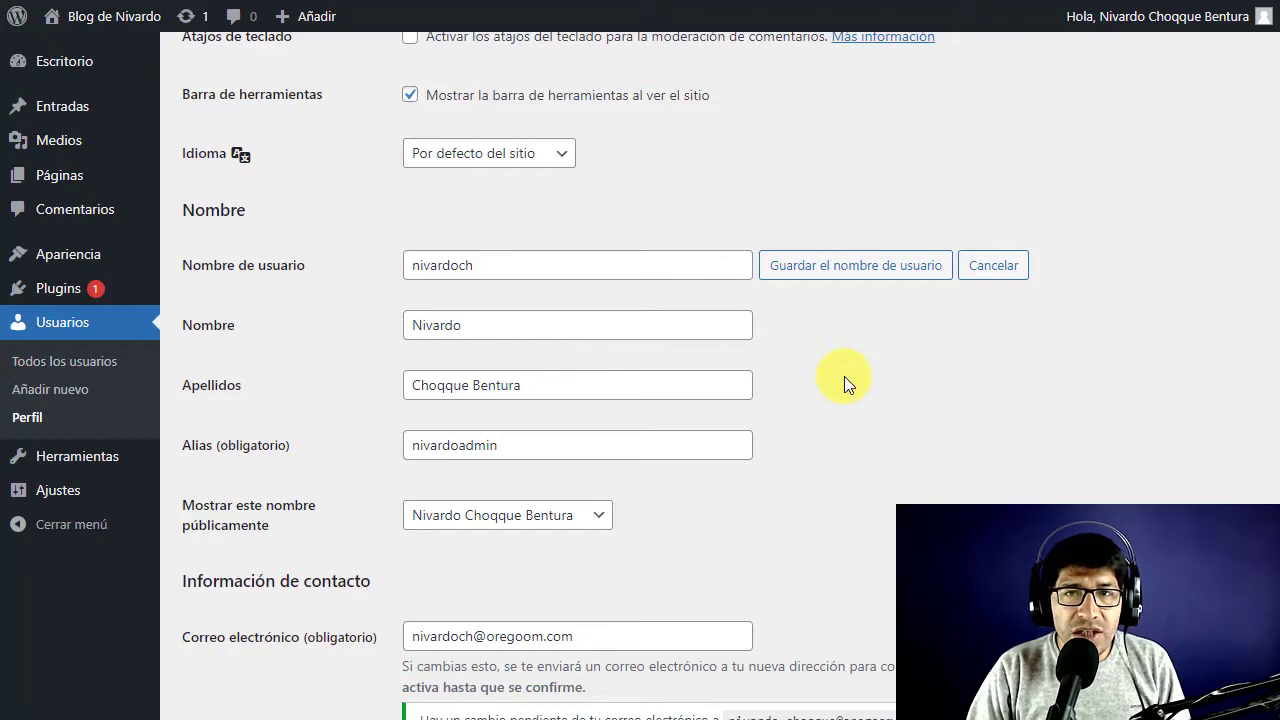
click(838, 274)
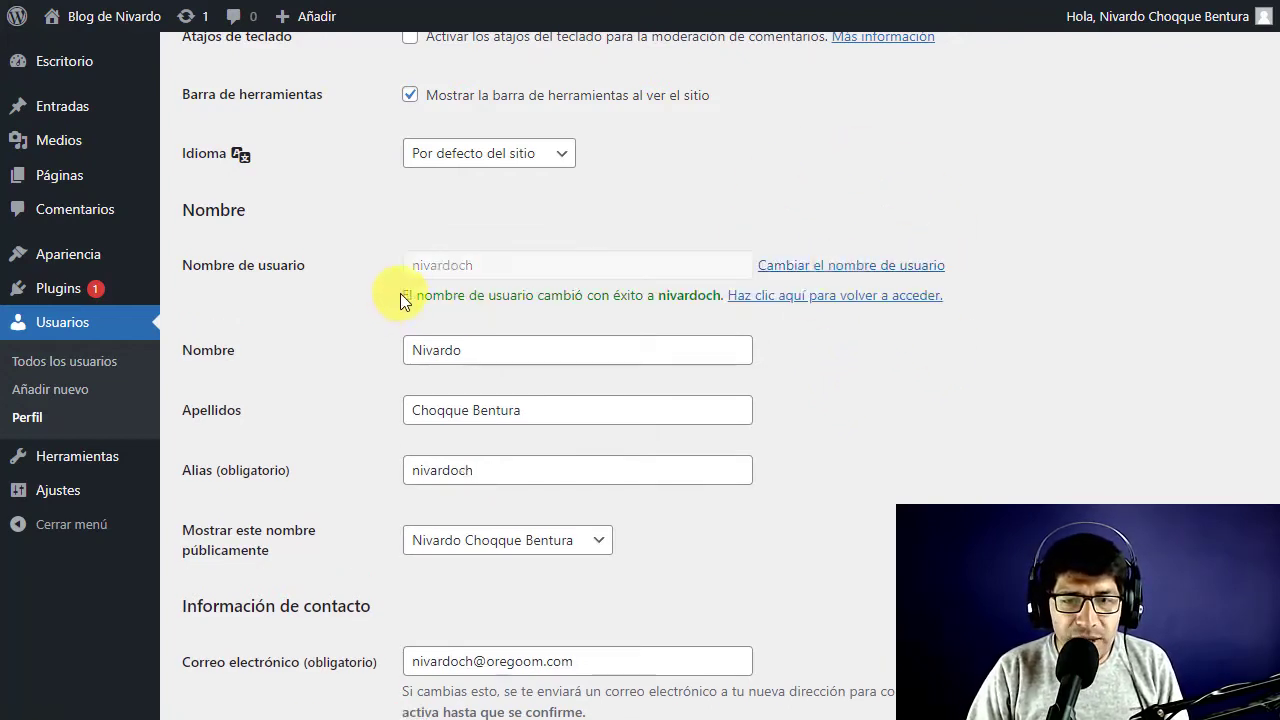
drag(400, 295, 709, 294)
click(570, 293)
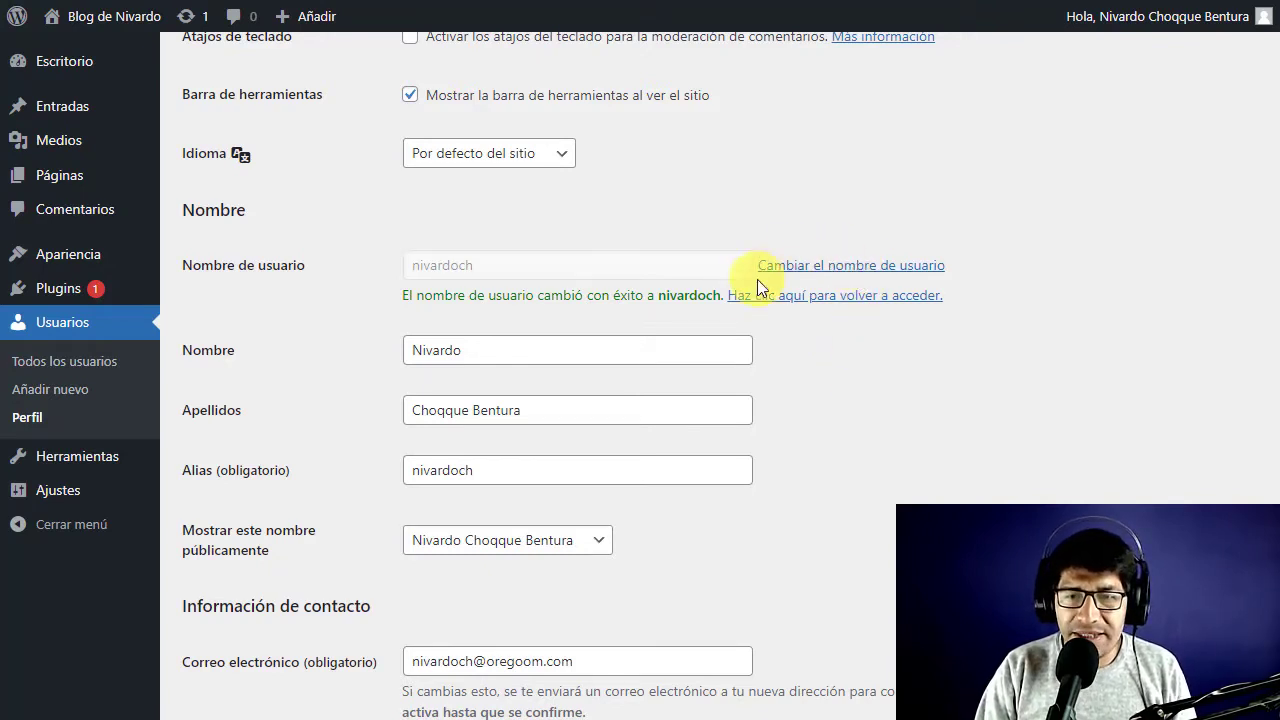
Go to the login page offered after the username change and replace the prefilled e-mail with the new username.
click(825, 302)
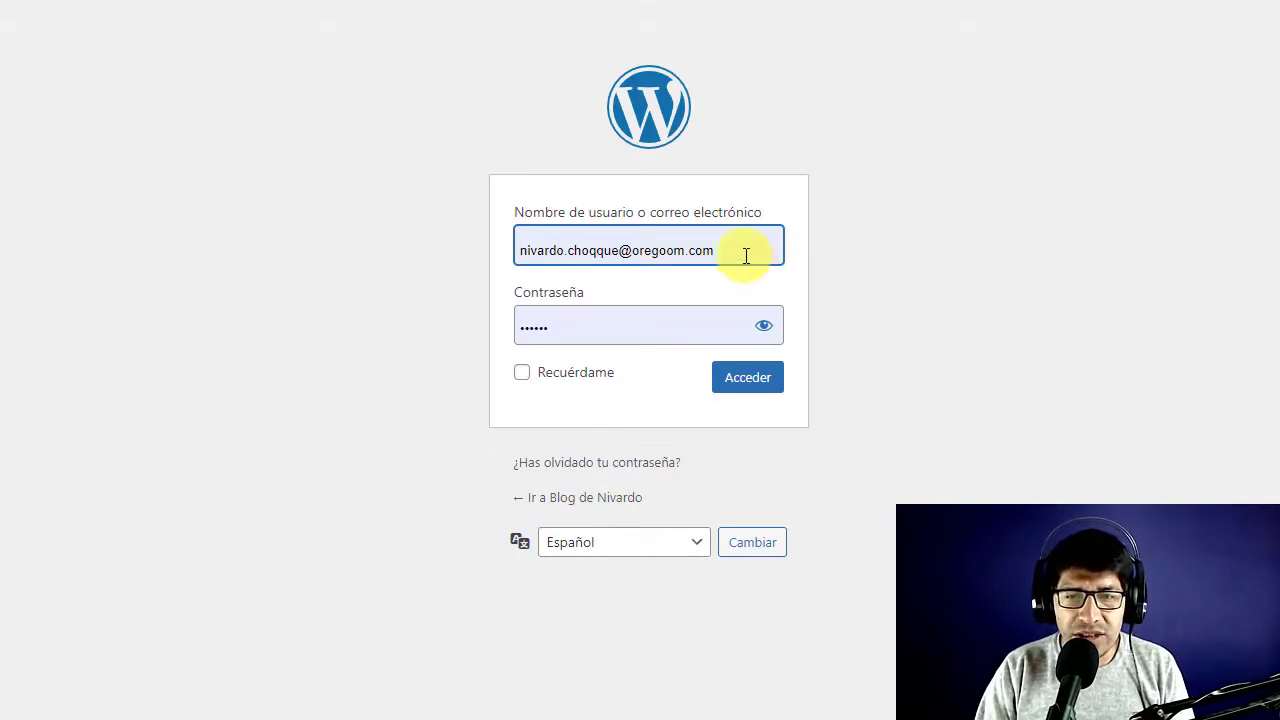
drag(742, 252, 508, 253)
key(BackSpace)
key(Delete)
key(Delete)
key(Delete)
key(Delete)
key(Delete)
key(Delete)
key(Delete)
key(Delete)
key(Delete)
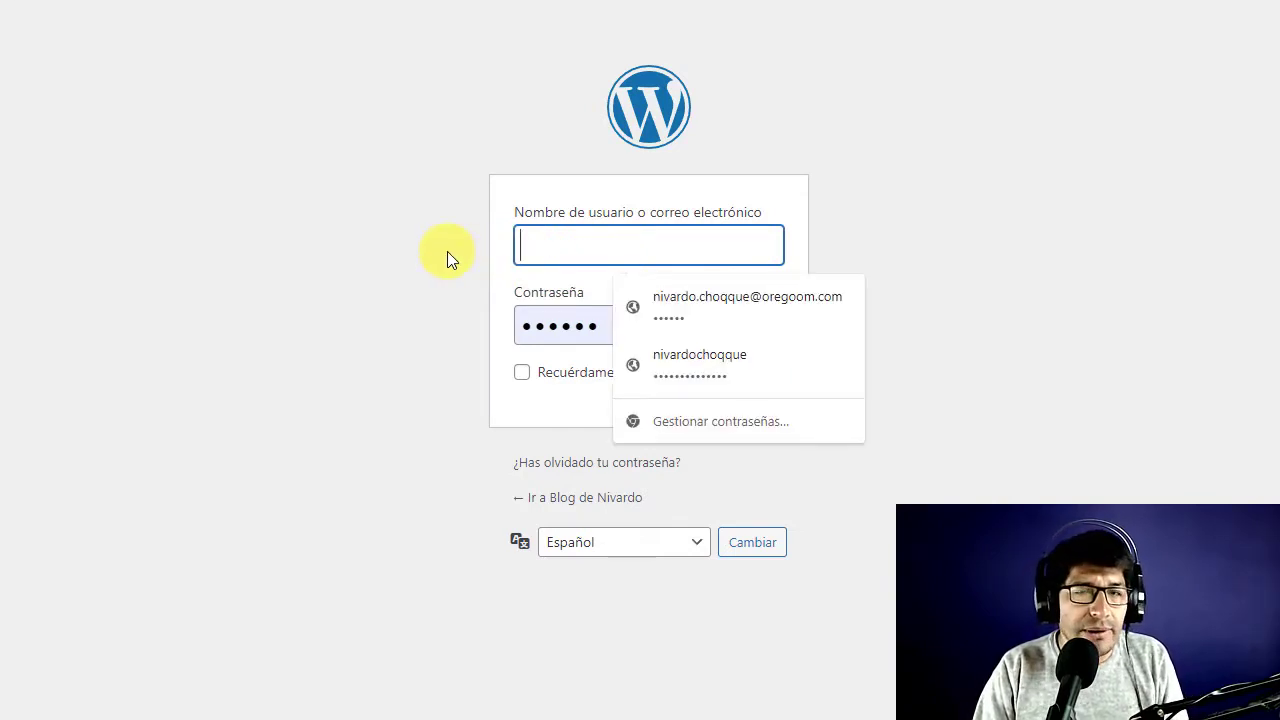
text(n)
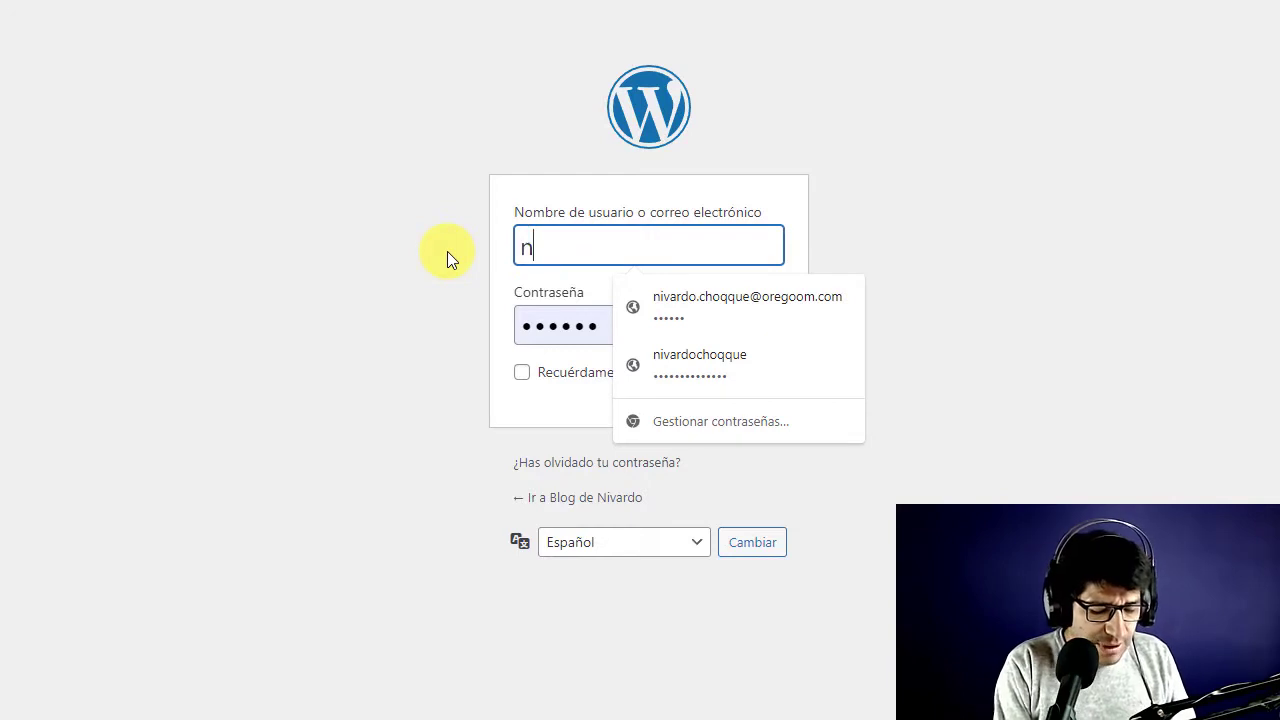
text(ivardoch)
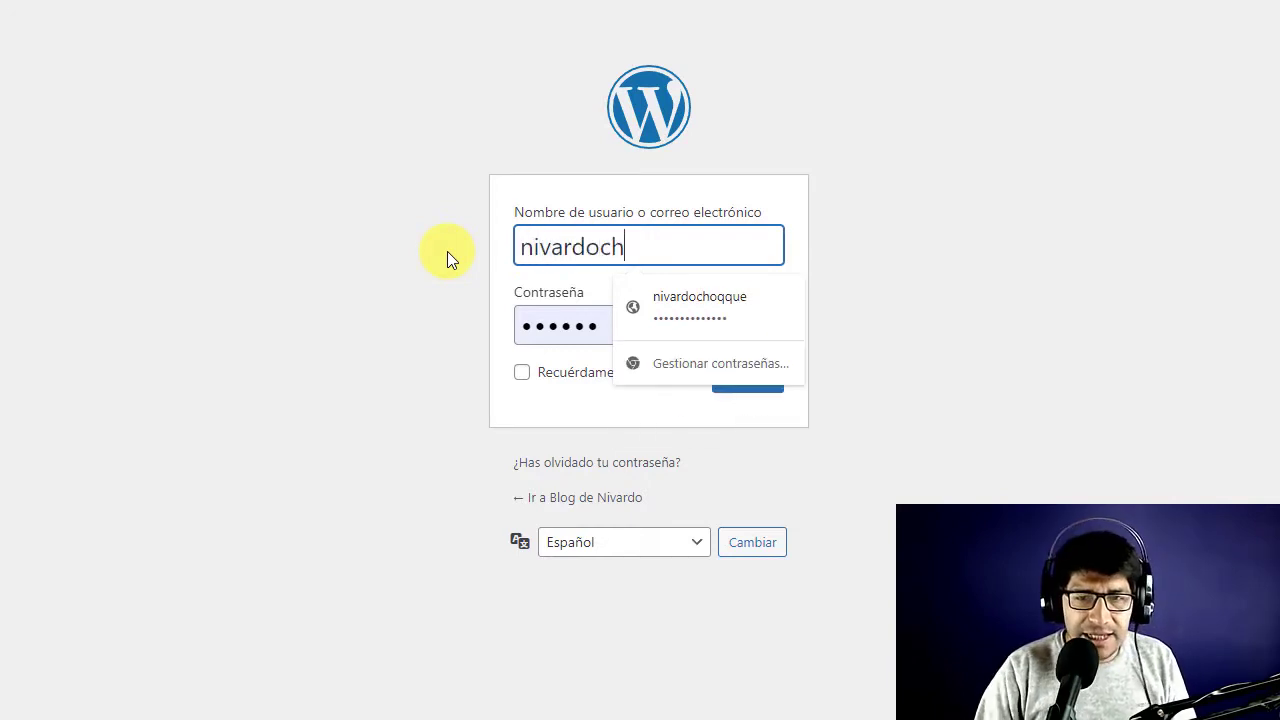
Replace the prefilled password with the account password and log in.
key(Tab)
click(634, 317)
key(BackSpace)
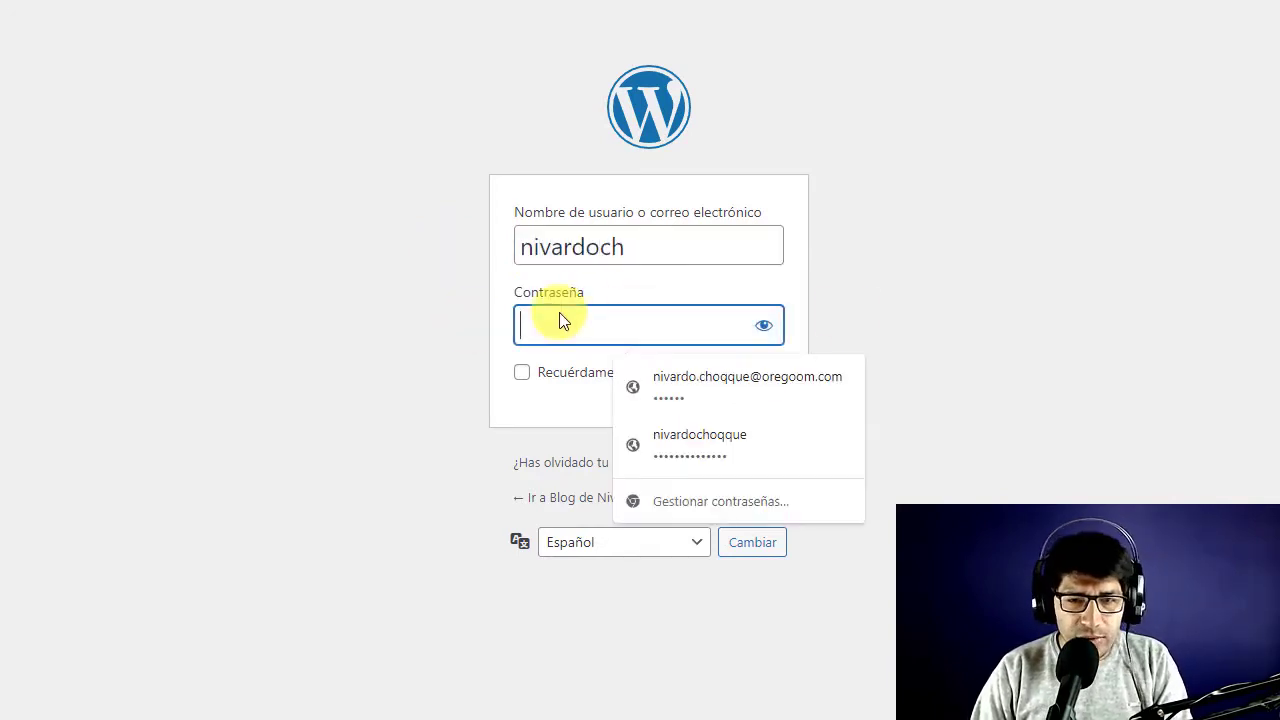
click(943, 290)
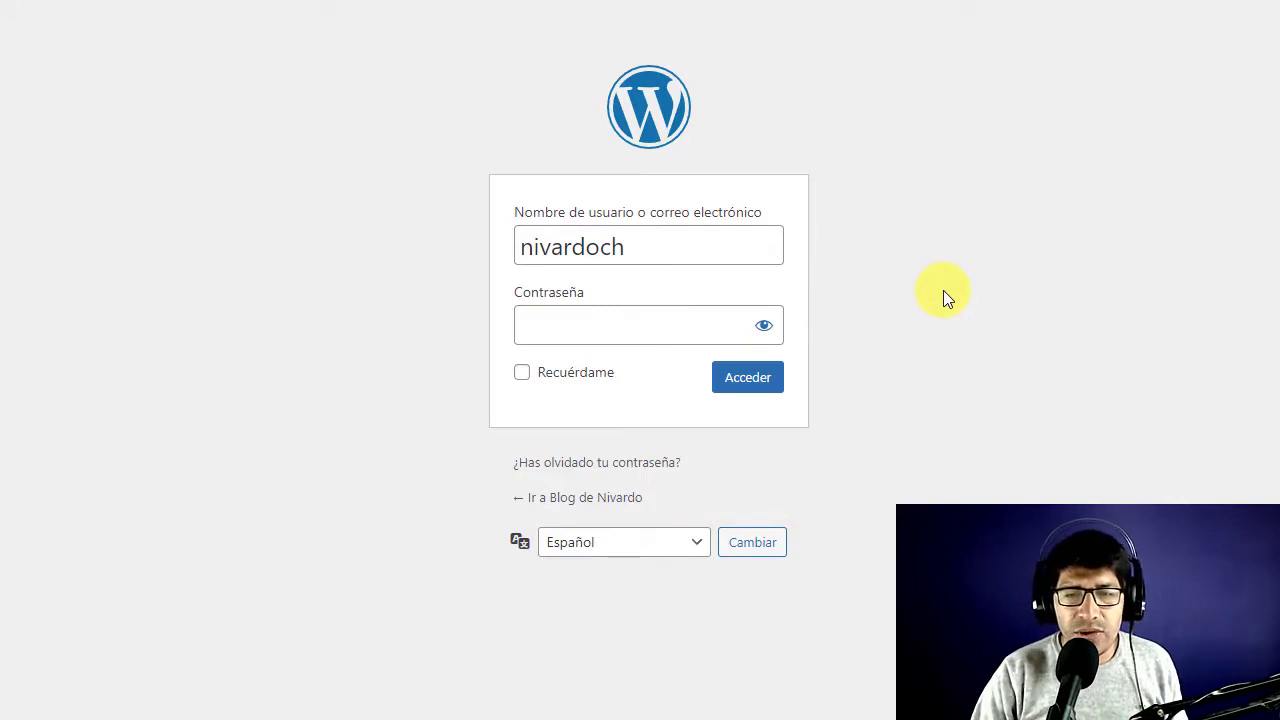
click(631, 330)
key(ctrl+v)
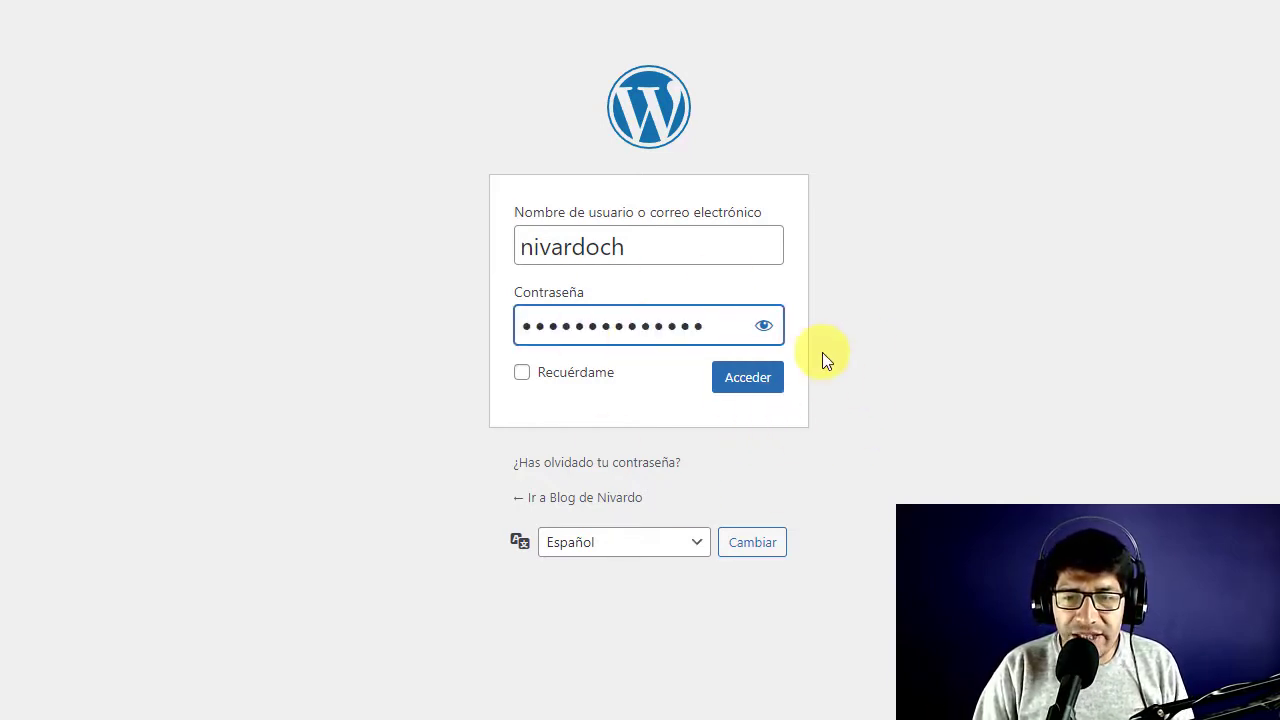
click(734, 388)
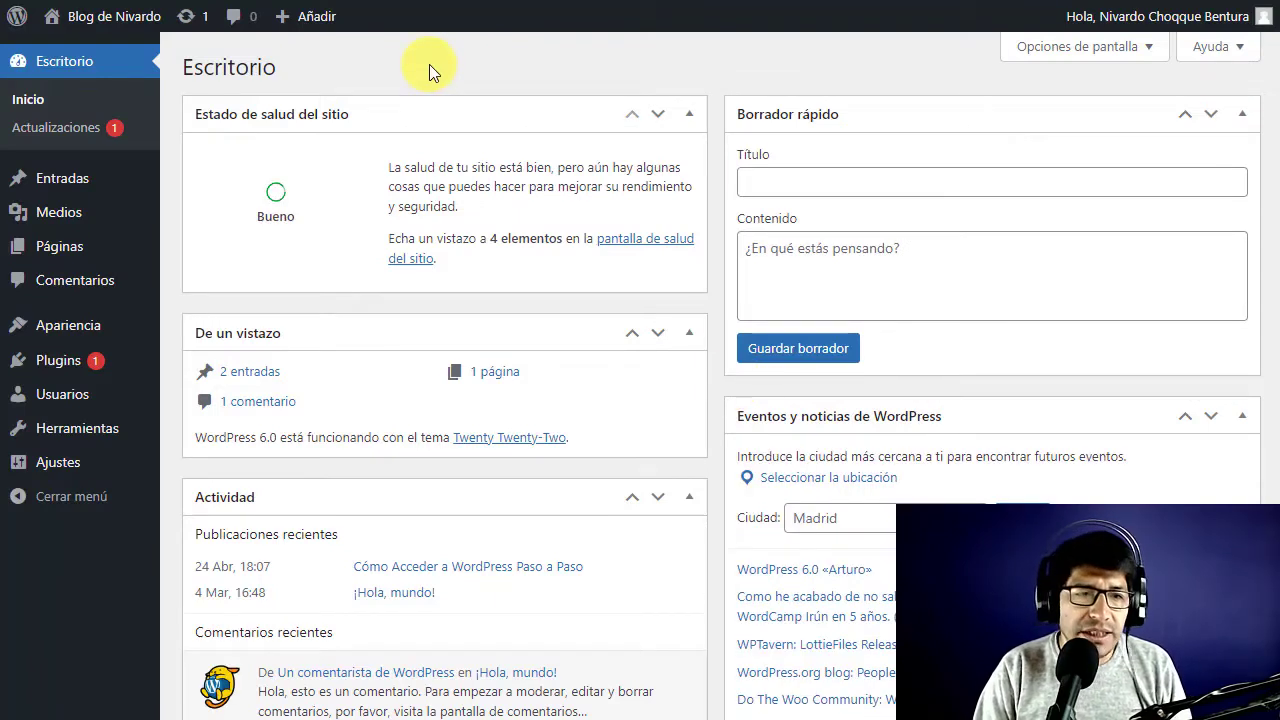
Open the list of all users to check the administrator account's username.
mouse_move(57, 396)
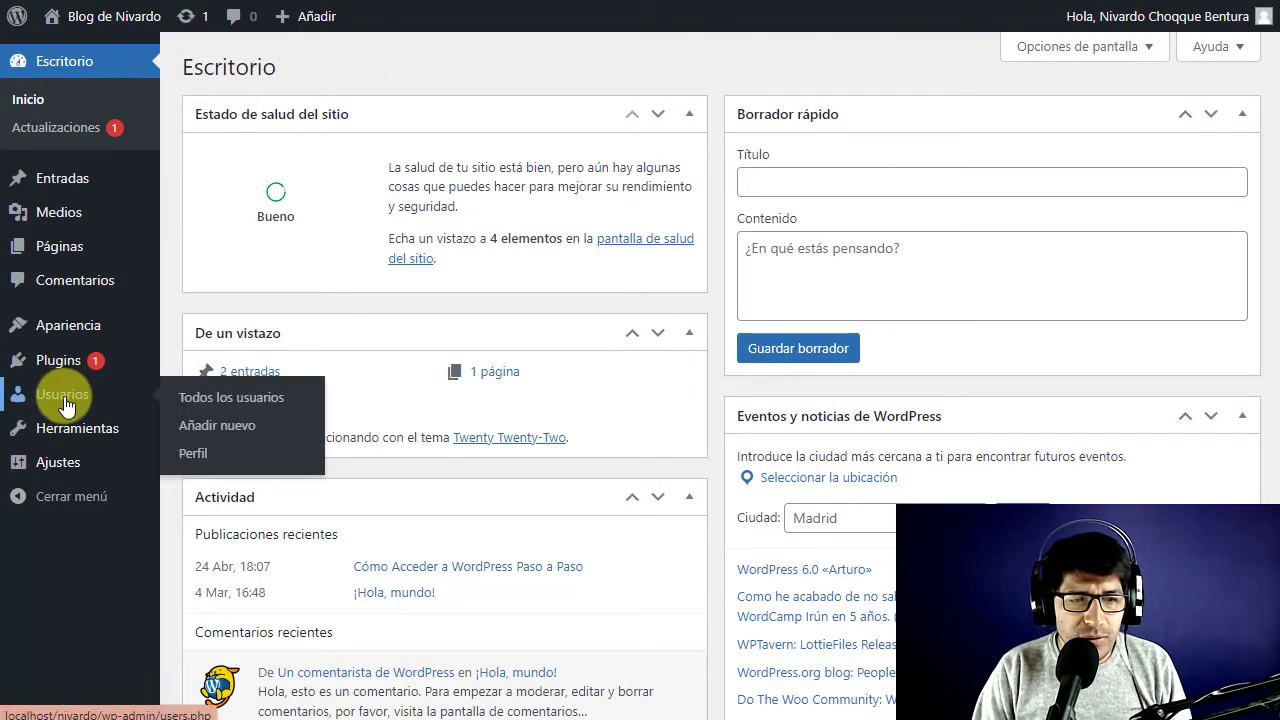
click(272, 401)
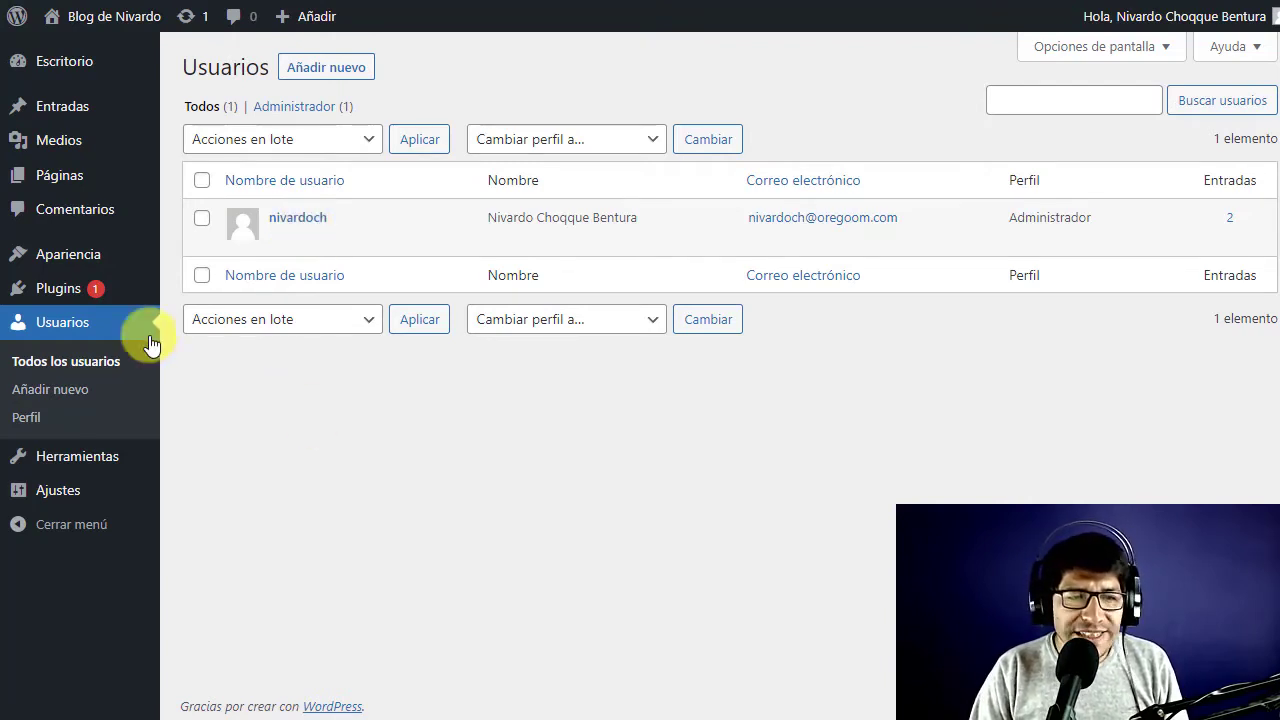
Open the list of installed plugins.
mouse_move(70, 297)
click(226, 300)
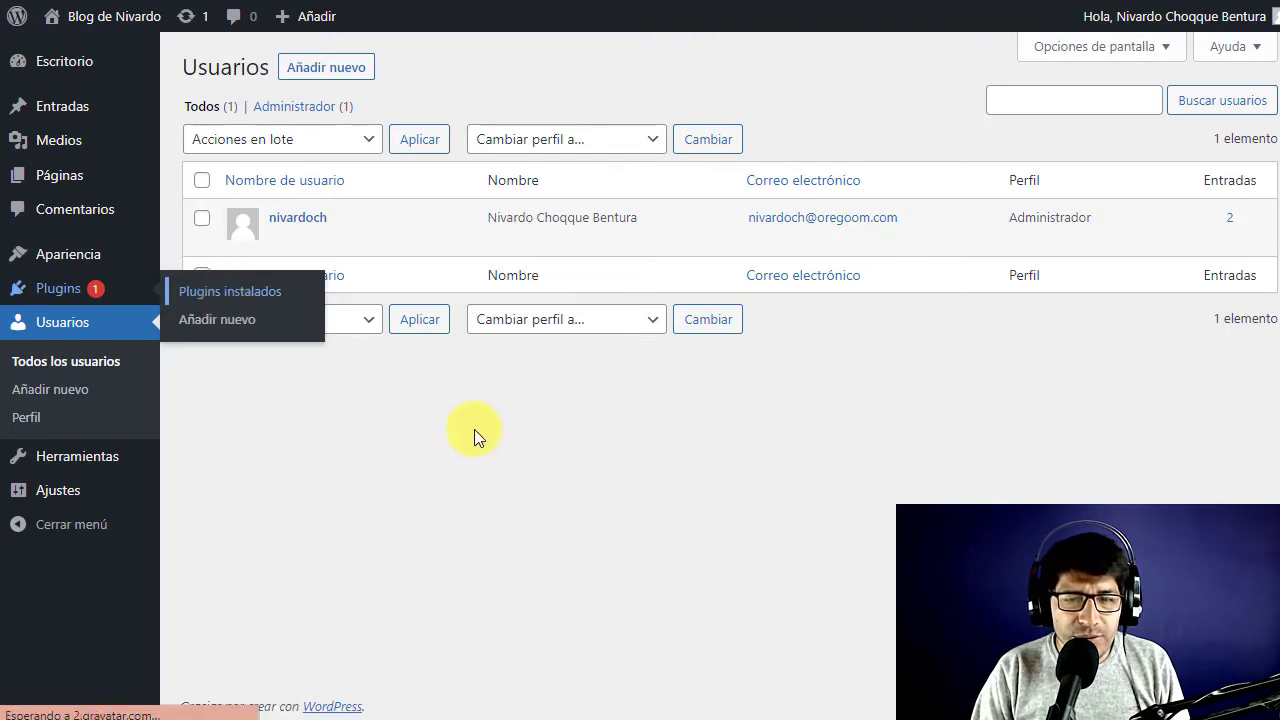